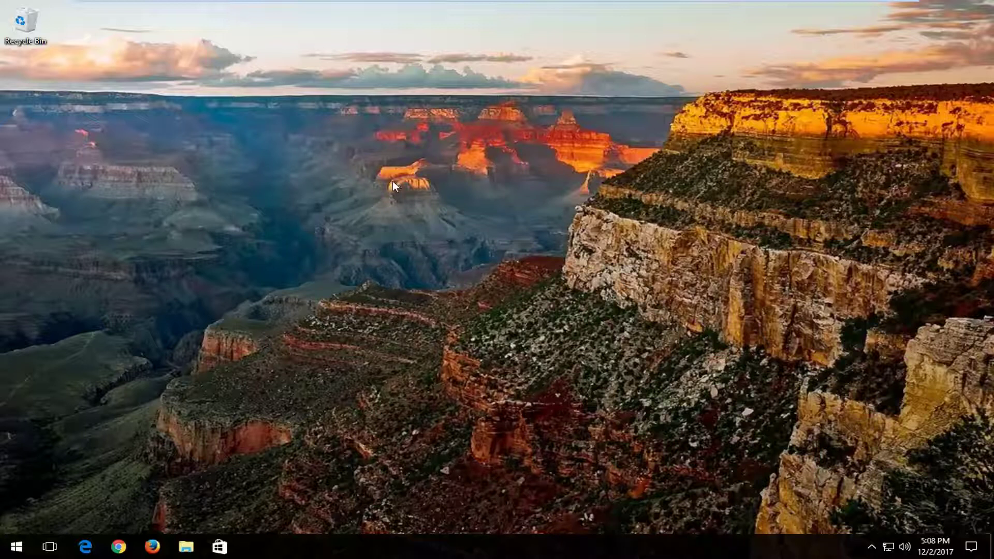
Open the Services console from a Start search for 'services'
{"action": "left_click", "coordinate": [13, 552]}
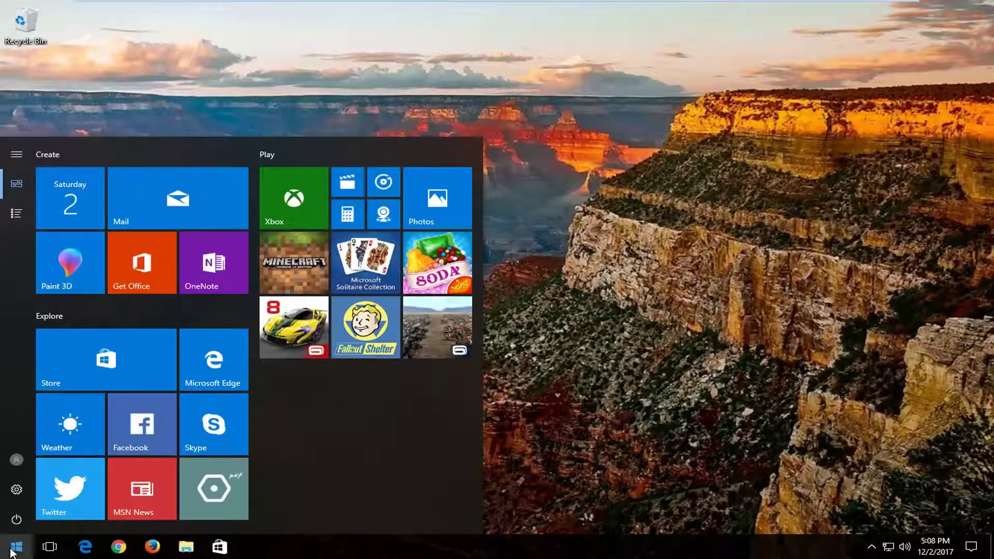
{"action": "left_click", "coordinate": [12, 552]}
{"action": "type", "text": "servic"}
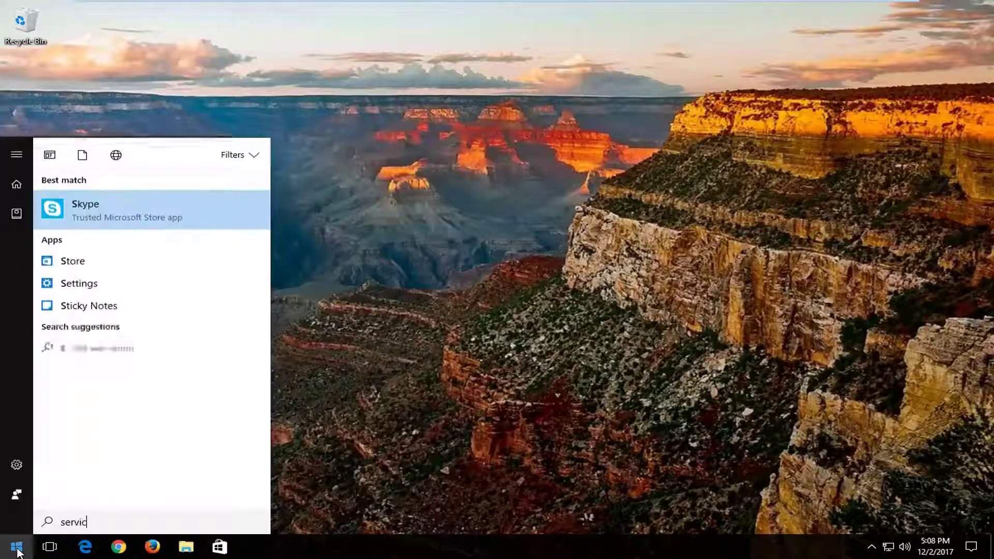
{"action": "type", "text": "es"}
{"action": "left_click", "coordinate": [98, 221]}
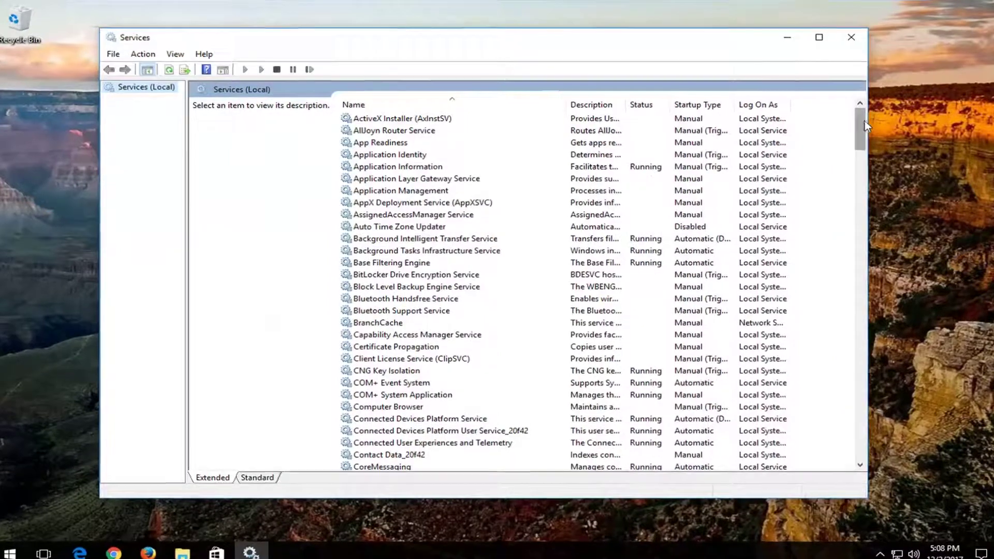
{"action": "left_click_drag", "start_coordinate": [852, 129], "coordinate": [921, 368]}
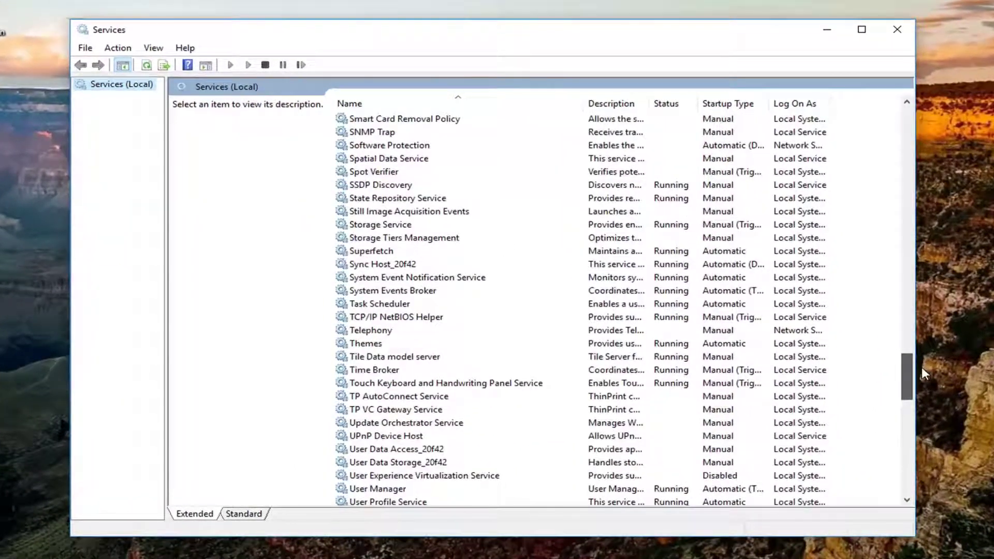
Set the Superfetch service's startup type to Disabled, apply, and close its properties
{"action": "left_click", "coordinate": [364, 252]}
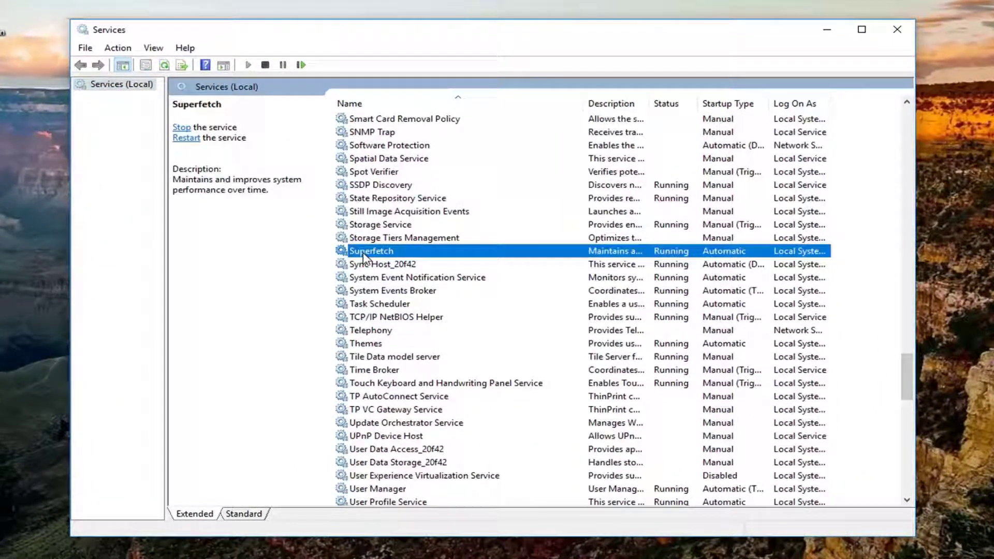
{"action": "right_click", "coordinate": [365, 256]}
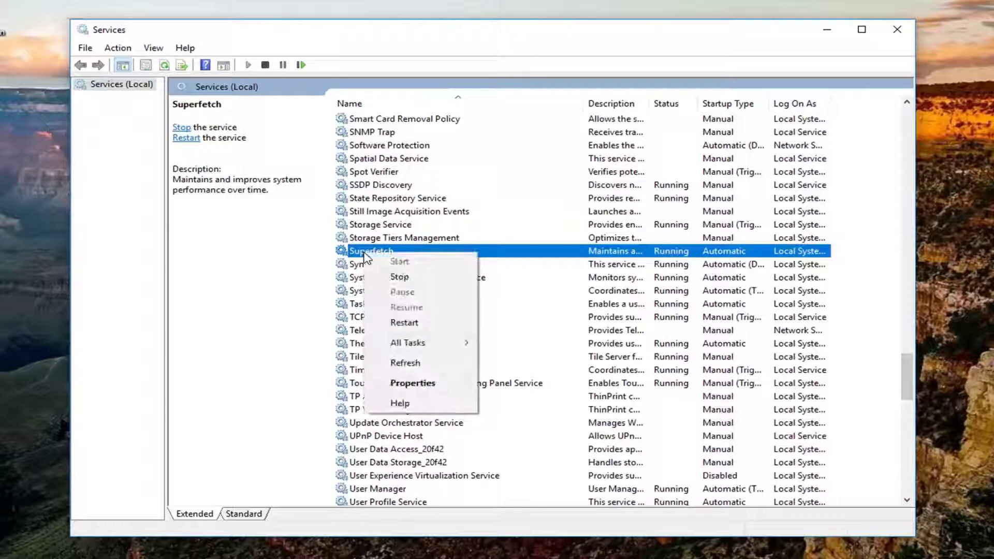
{"action": "left_click", "coordinate": [395, 384]}
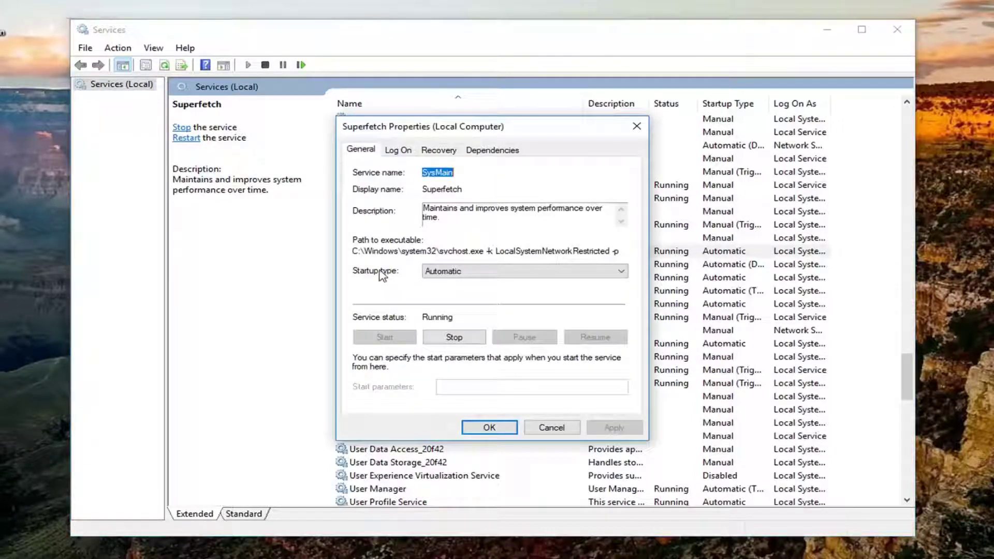
{"action": "left_click", "coordinate": [473, 274]}
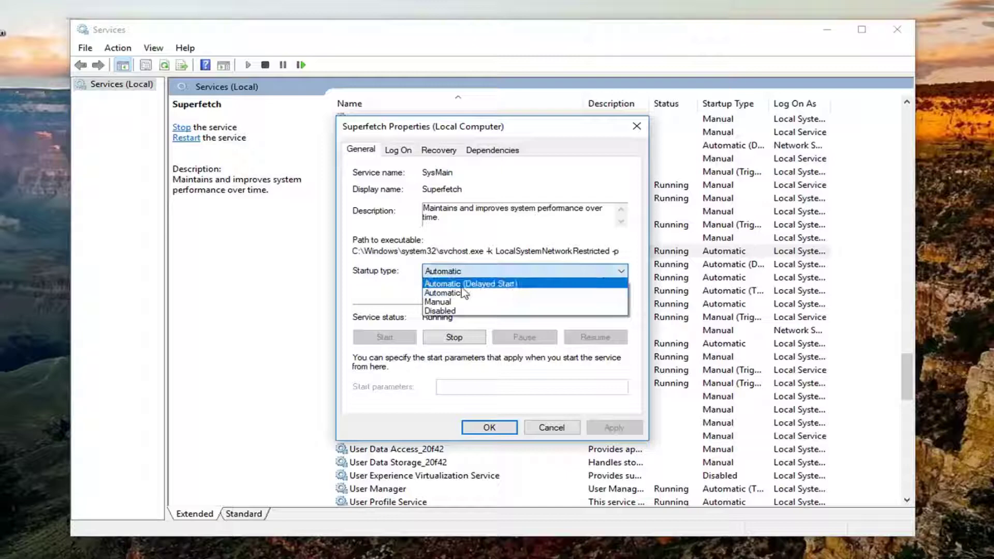
{"action": "left_click", "coordinate": [438, 311]}
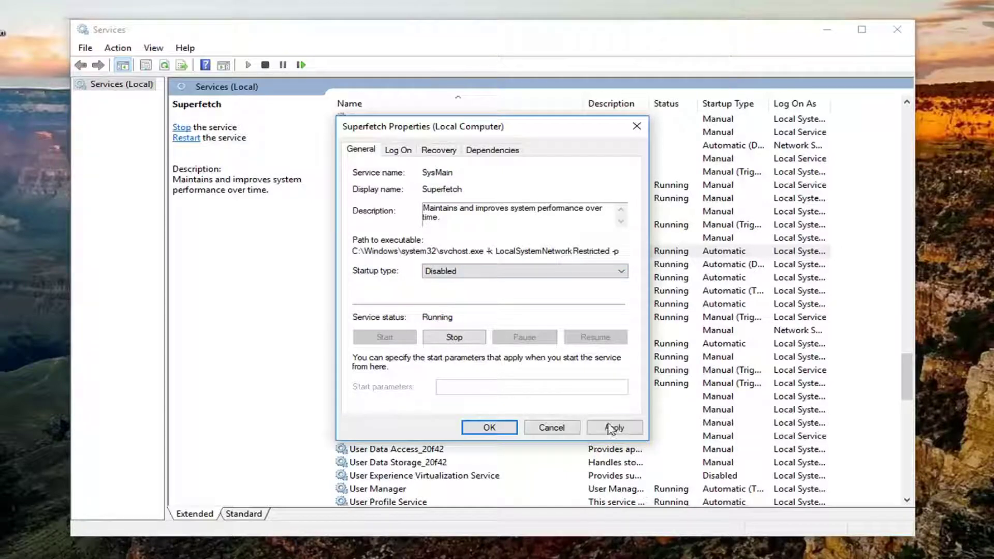
{"action": "left_click", "coordinate": [610, 427]}
{"action": "left_click", "coordinate": [488, 427]}
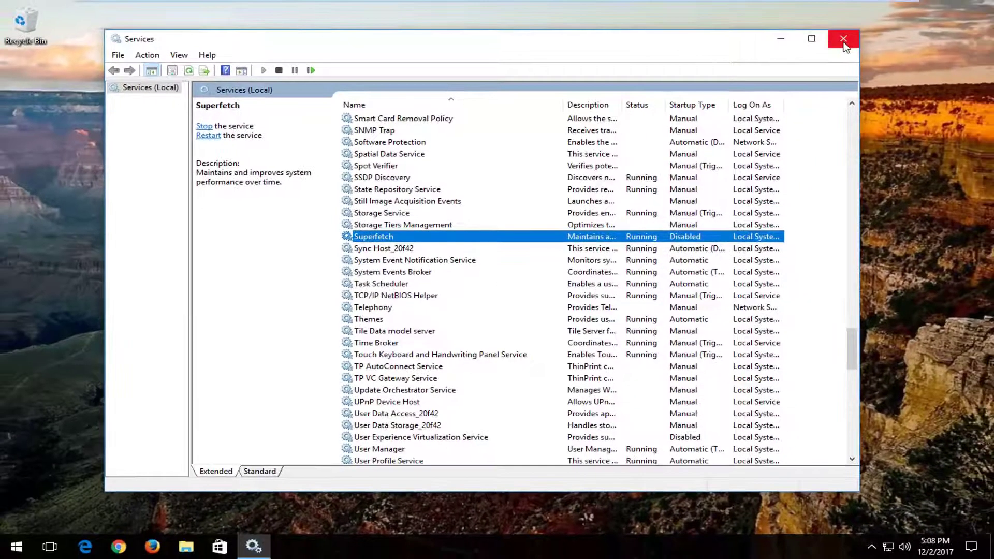
Close Services and show Task Manager's Startup tab in full-detail view
{"action": "left_click", "coordinate": [843, 39]}
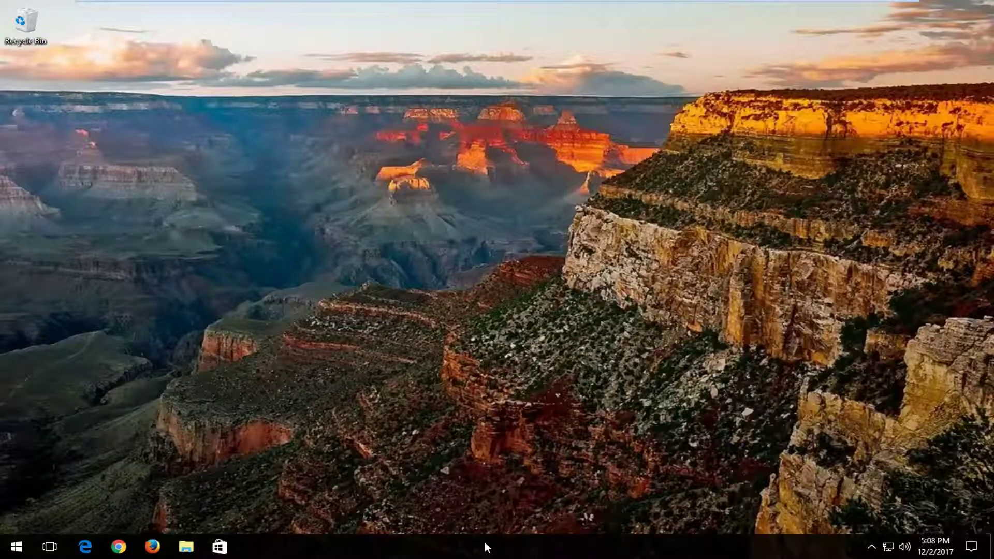
{"action": "right_click", "coordinate": [528, 548]}
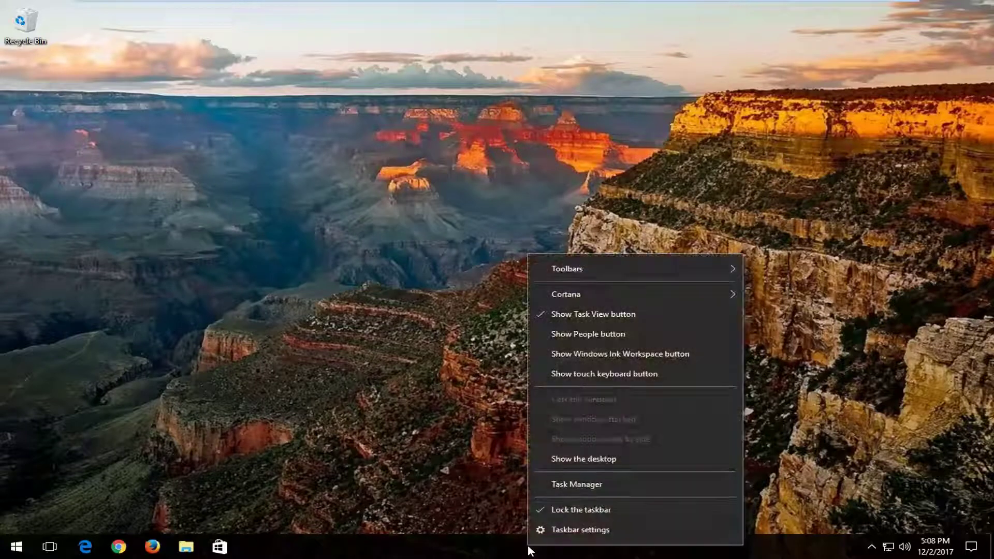
{"action": "left_click", "coordinate": [577, 484]}
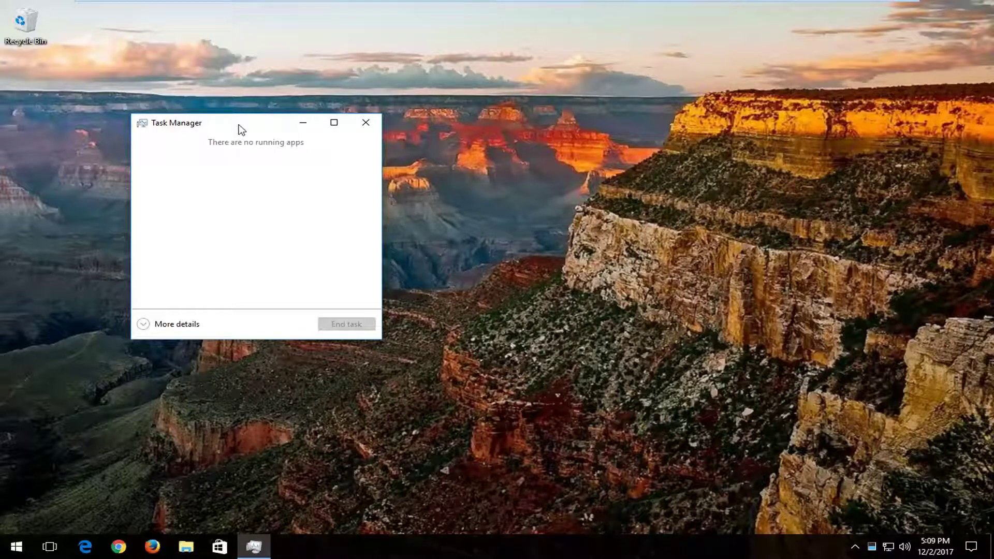
{"action": "left_click_drag", "start_coordinate": [241, 129], "coordinate": [409, 90]}
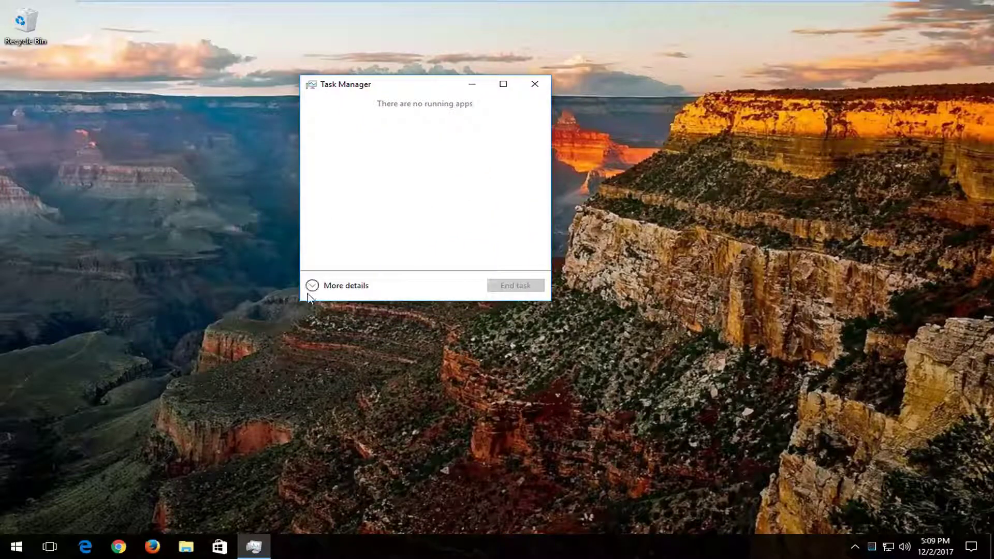
{"action": "left_click", "coordinate": [336, 288]}
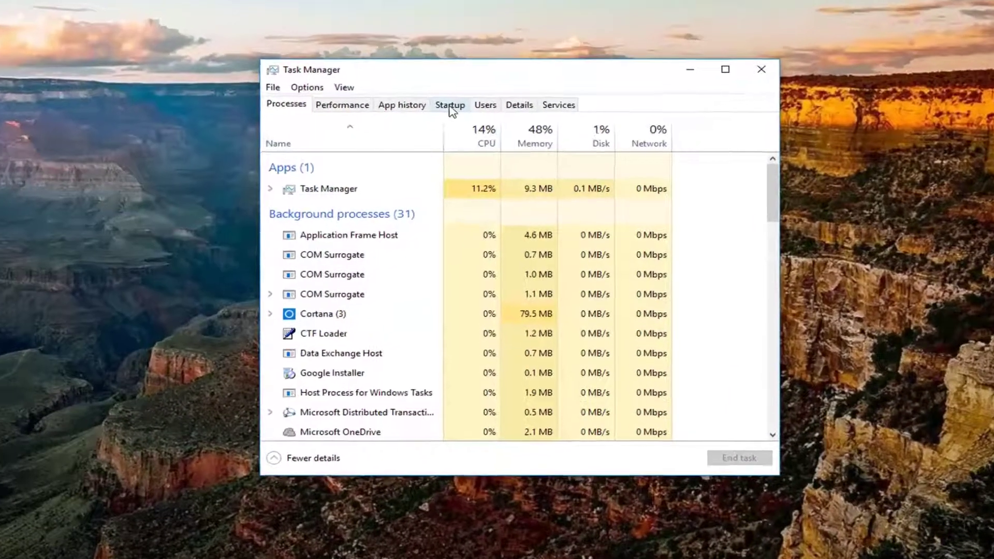
{"action": "left_click", "coordinate": [468, 116]}
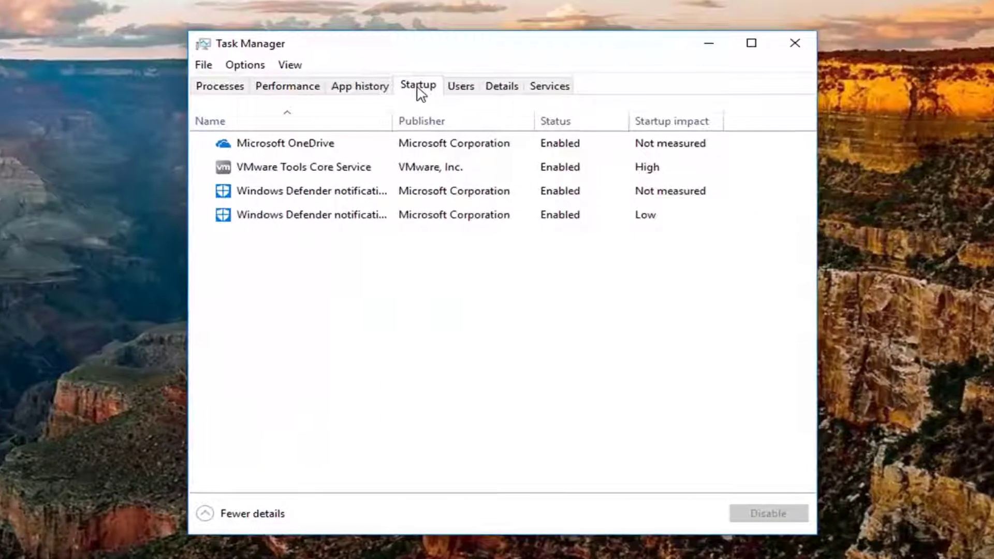
Look over the VMware Tools, Windows Defender and OneDrive entries, ending on Microsoft OneDrive
{"action": "left_click", "coordinate": [257, 168]}
{"action": "left_click", "coordinate": [269, 145]}
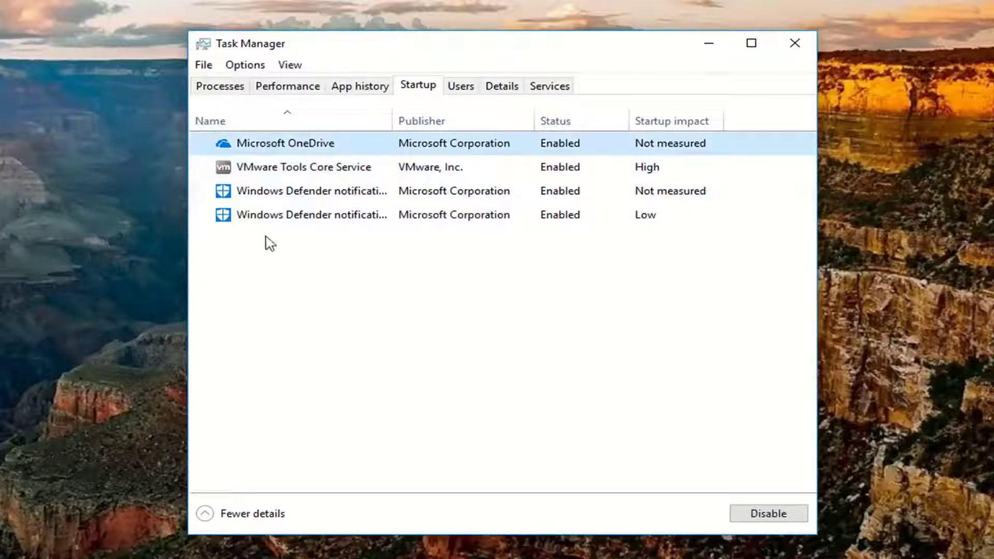
{"action": "left_click", "coordinate": [270, 215]}
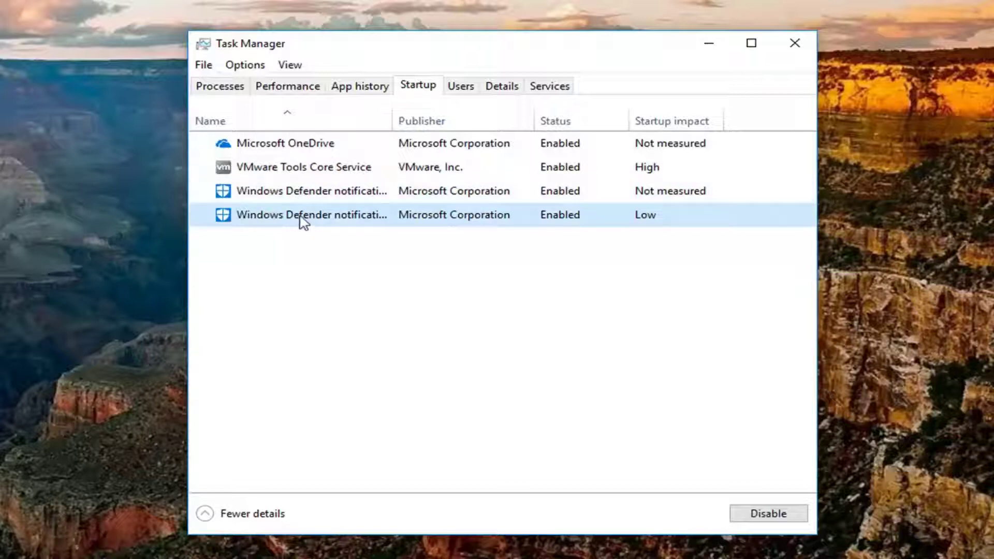
{"action": "left_click", "coordinate": [303, 150]}
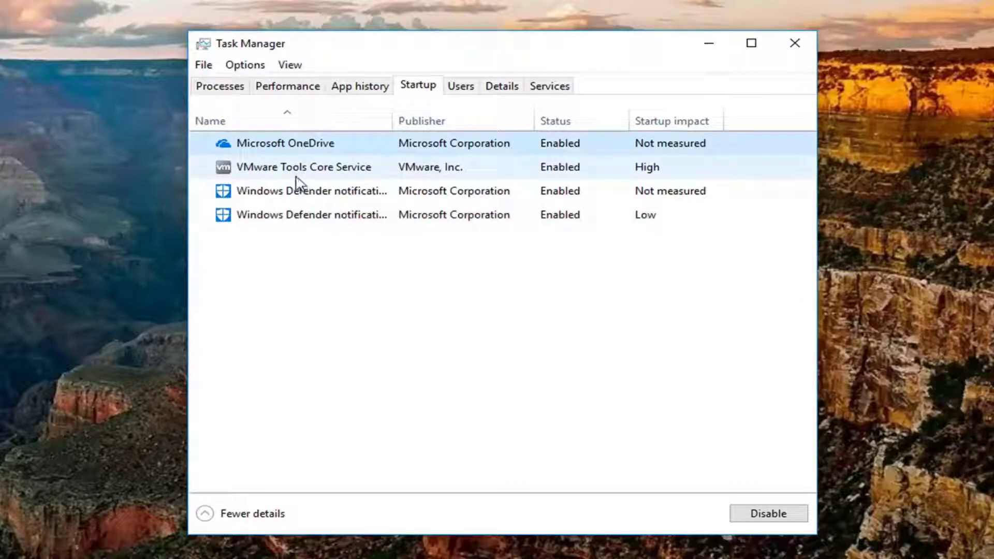
{"action": "left_click", "coordinate": [295, 174]}
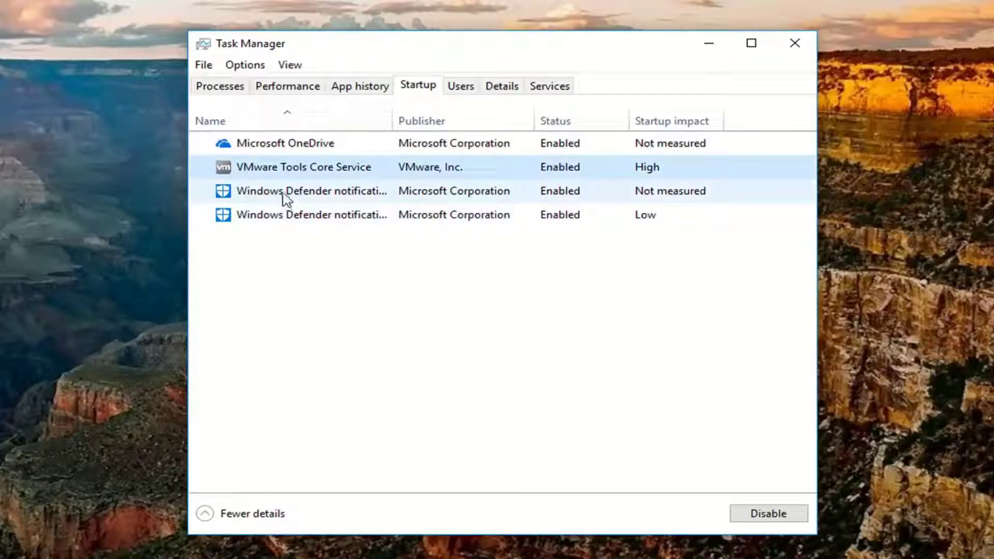
{"action": "left_click", "coordinate": [286, 198]}
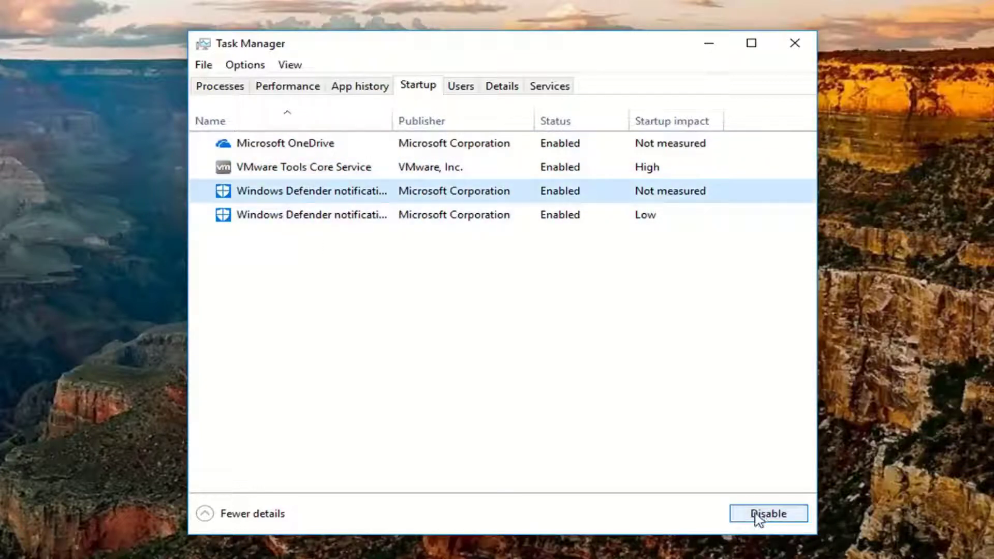
{"action": "left_click", "coordinate": [298, 171]}
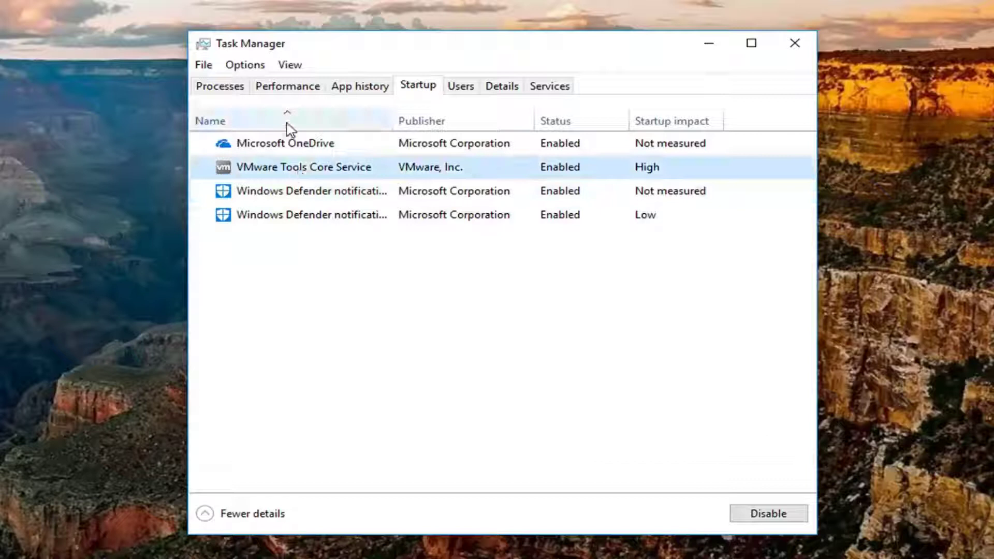
{"action": "left_click", "coordinate": [294, 145]}
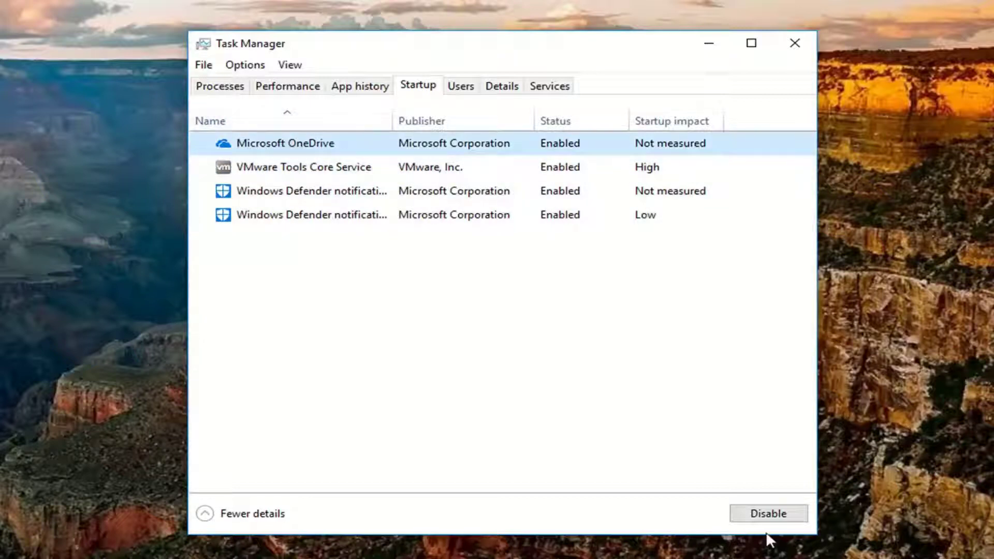
Disable Microsoft OneDrive at startup and close Task Manager
{"action": "left_click", "coordinate": [767, 515]}
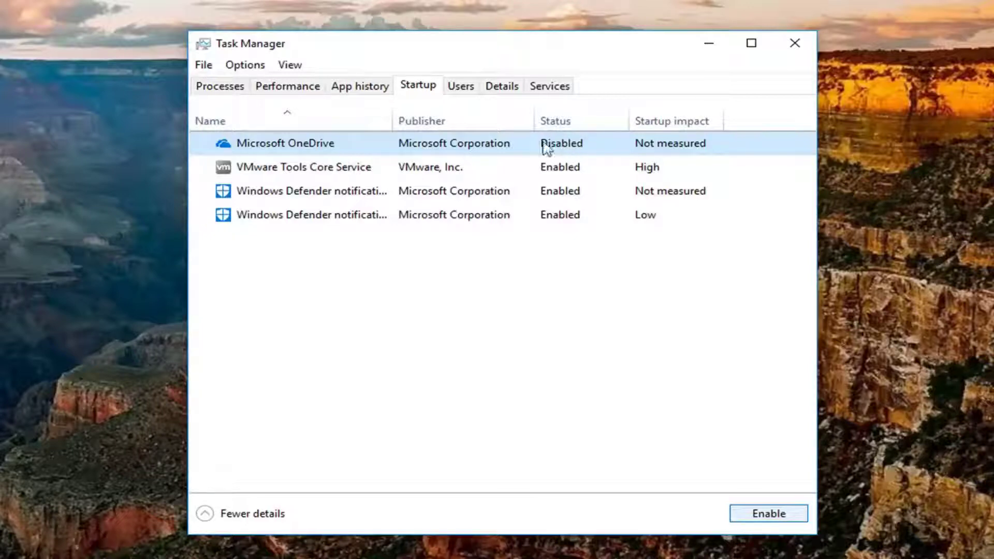
{"action": "left_click", "coordinate": [768, 513]}
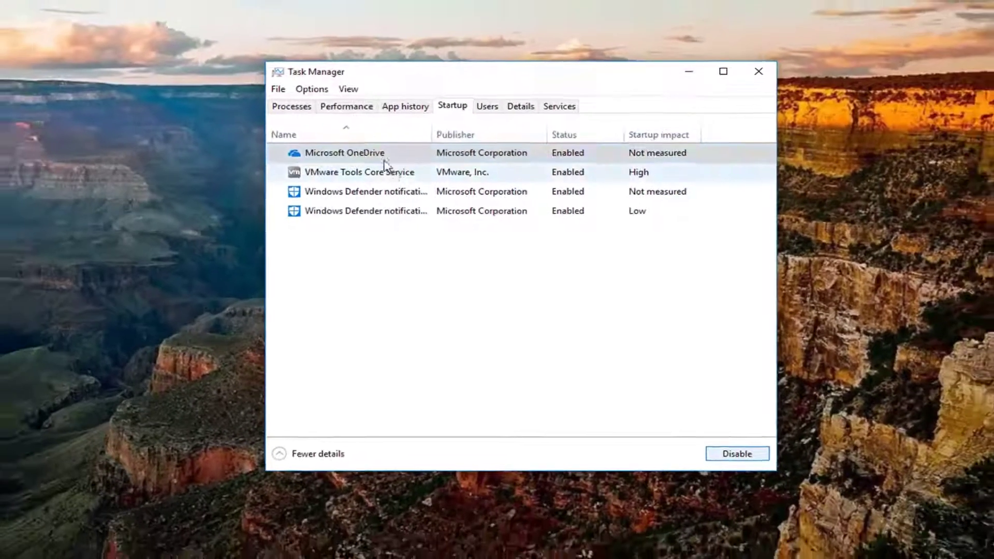
{"action": "left_click", "coordinate": [729, 427]}
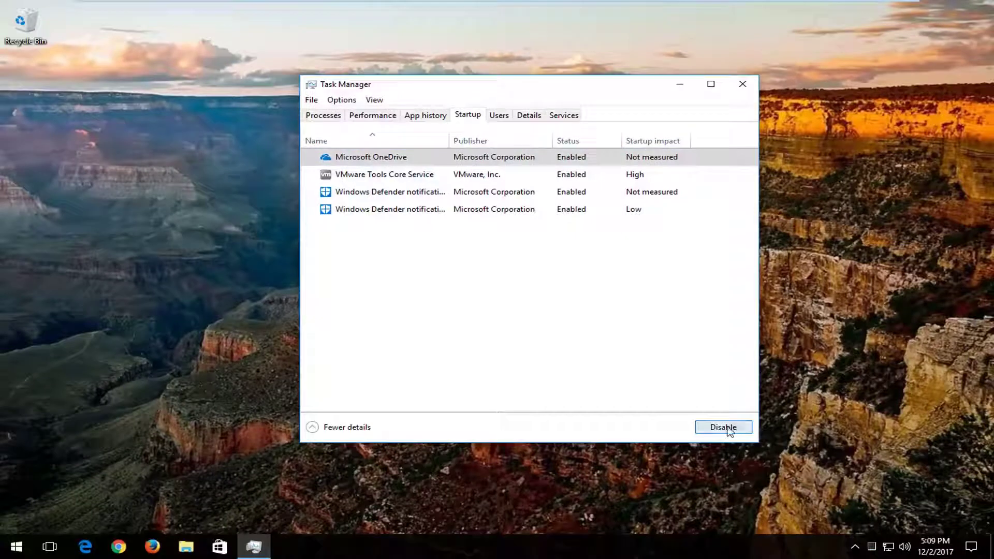
{"action": "left_click", "coordinate": [746, 83]}
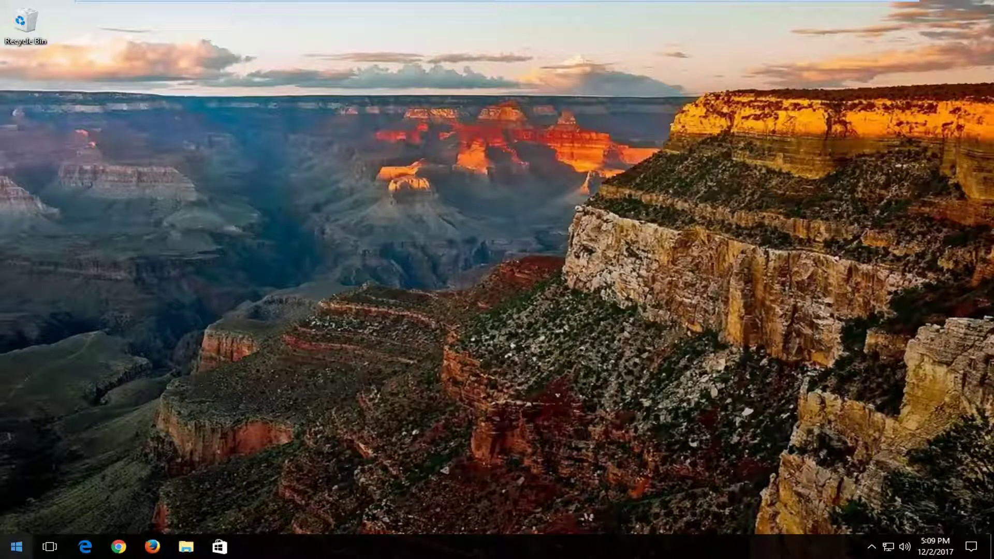
Open Add or remove programs from Start search and scroll the Apps & features list
{"action": "left_click", "coordinate": [17, 546]}
{"action": "type", "text": "cmd"}
{"action": "type", "text": "pro"}
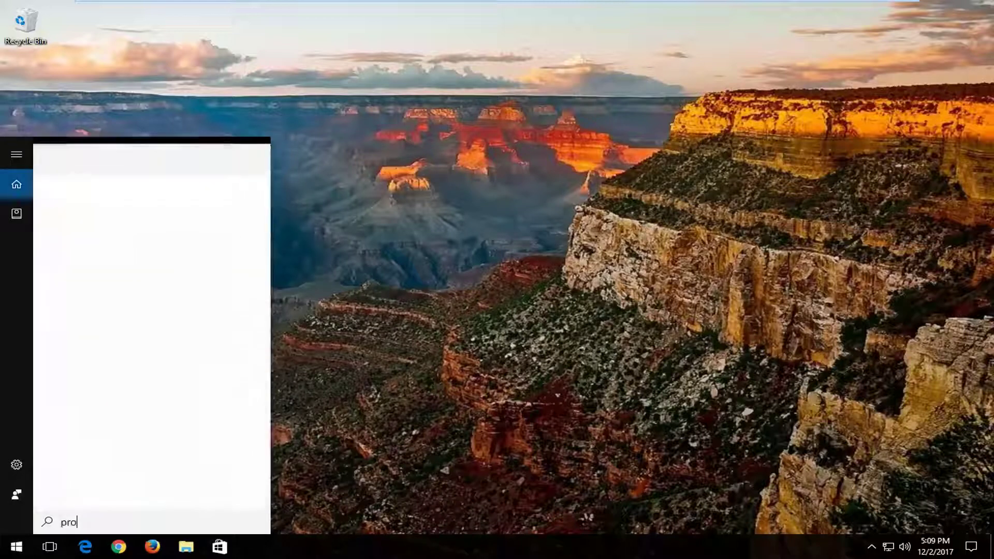
{"action": "type", "text": "grams"}
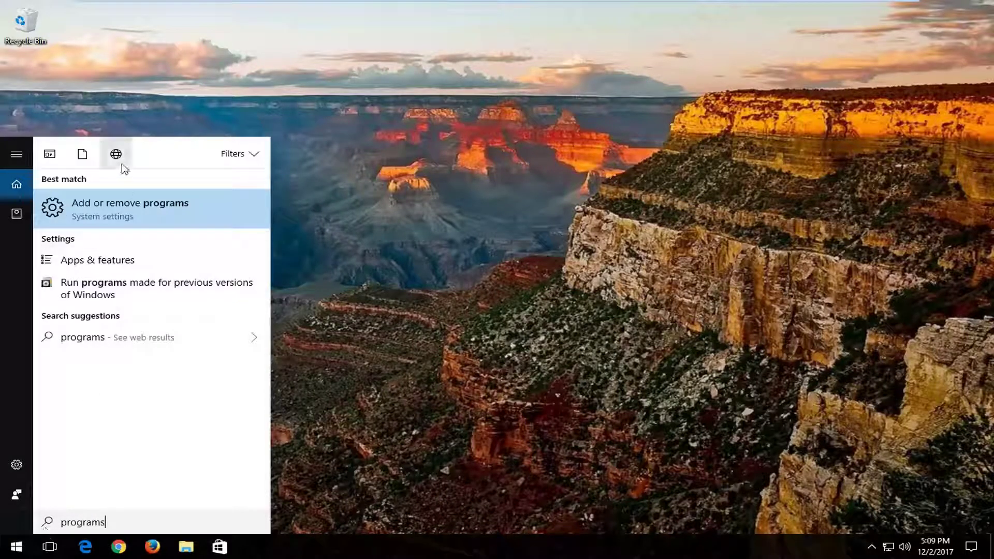
{"action": "left_click", "coordinate": [102, 224]}
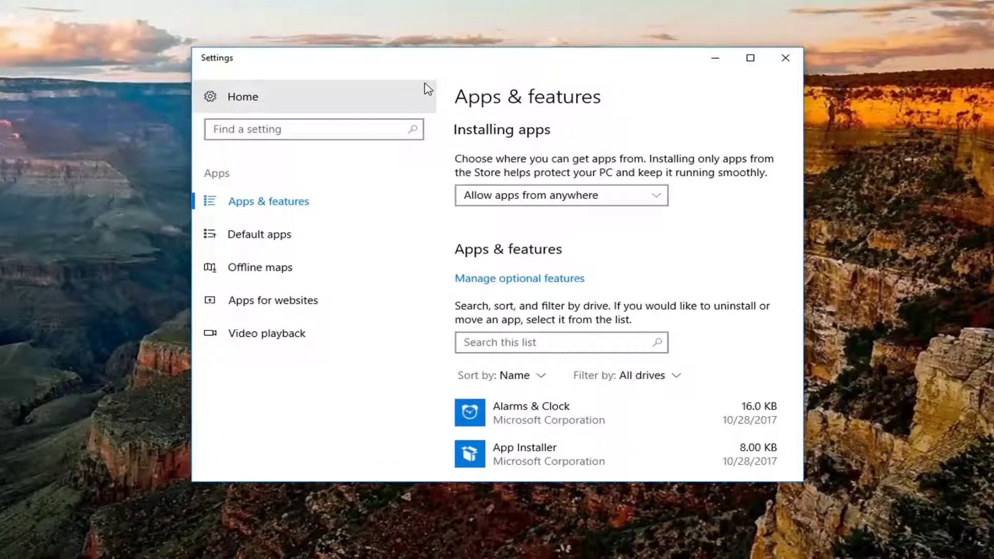
{"action": "scroll", "coordinate": [787, 217], "scroll_direction": "down", "scroll_amount": 5}
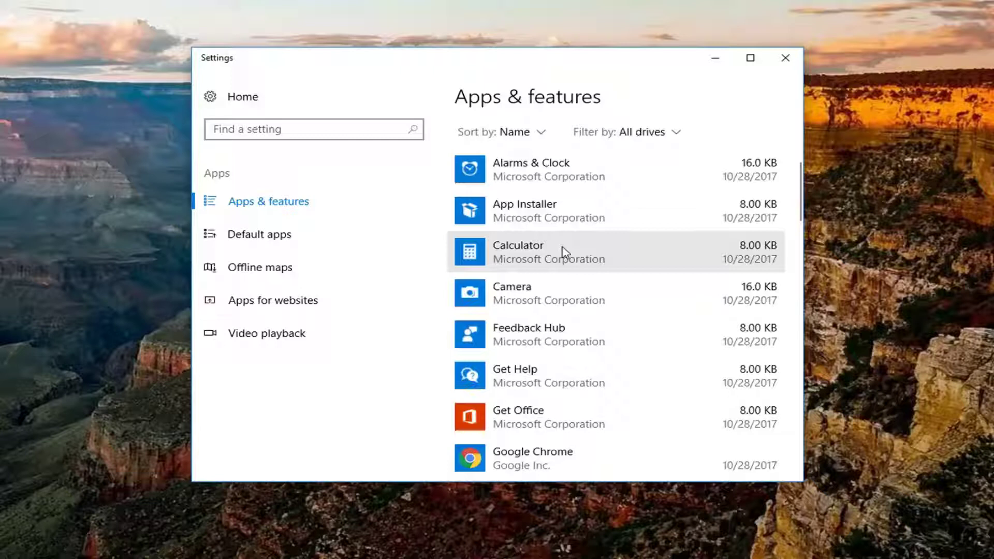
{"action": "scroll", "coordinate": [549, 228], "scroll_direction": "up", "scroll_amount": 2}
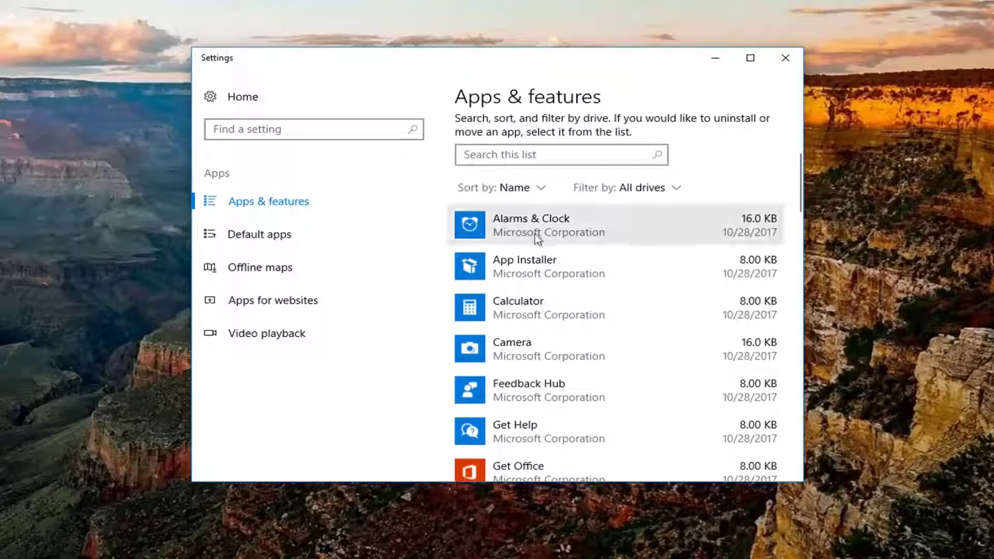
Expand the Alarms & Clock, Feedback Hub, App Installer and Calculator entries
{"action": "left_click", "coordinate": [537, 227]}
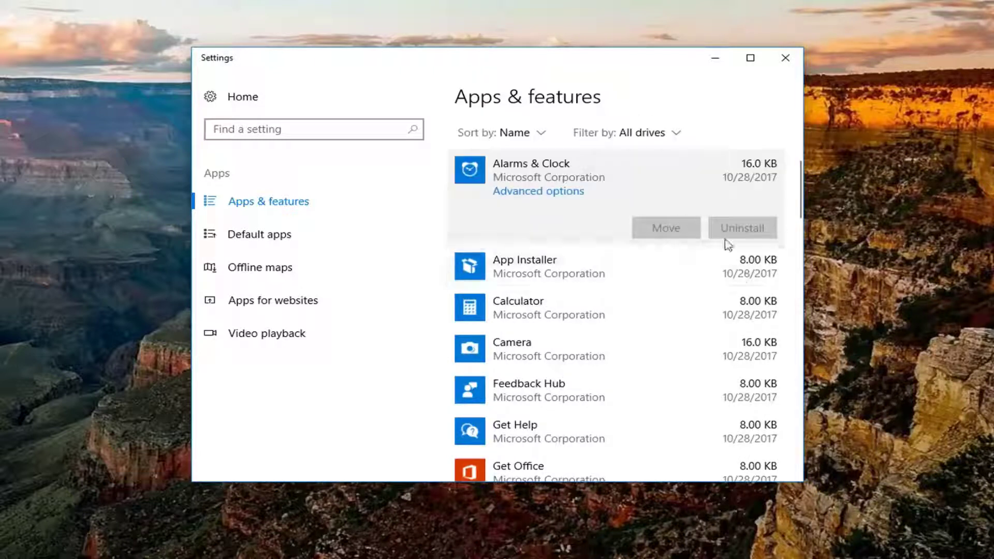
{"action": "left_click", "coordinate": [647, 410]}
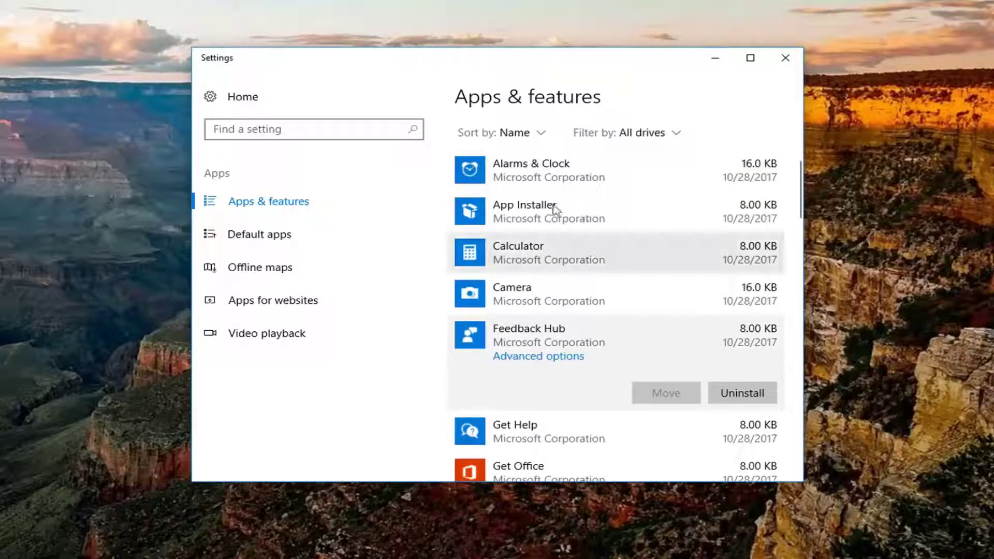
{"action": "left_click", "coordinate": [548, 177]}
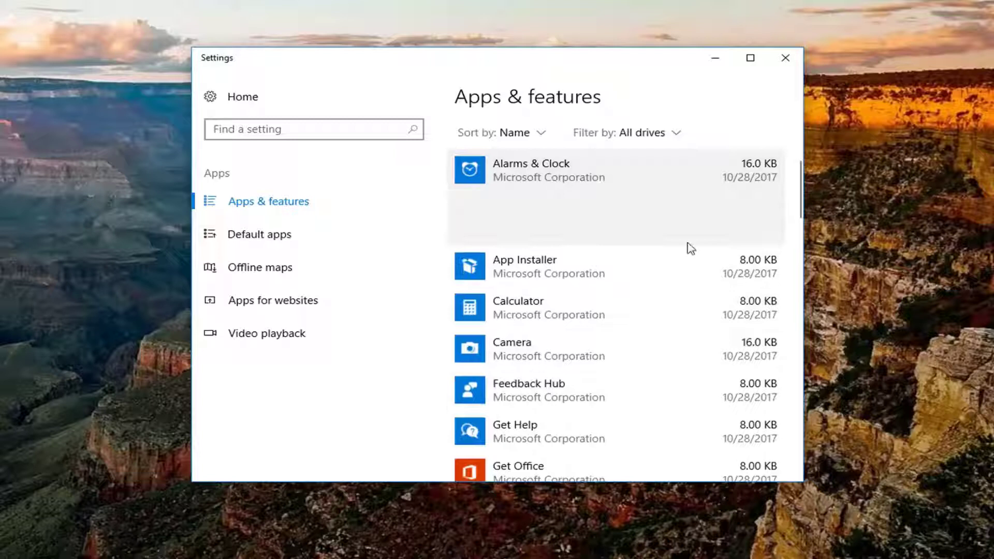
{"action": "left_click", "coordinate": [558, 281]}
{"action": "left_click", "coordinate": [545, 319]}
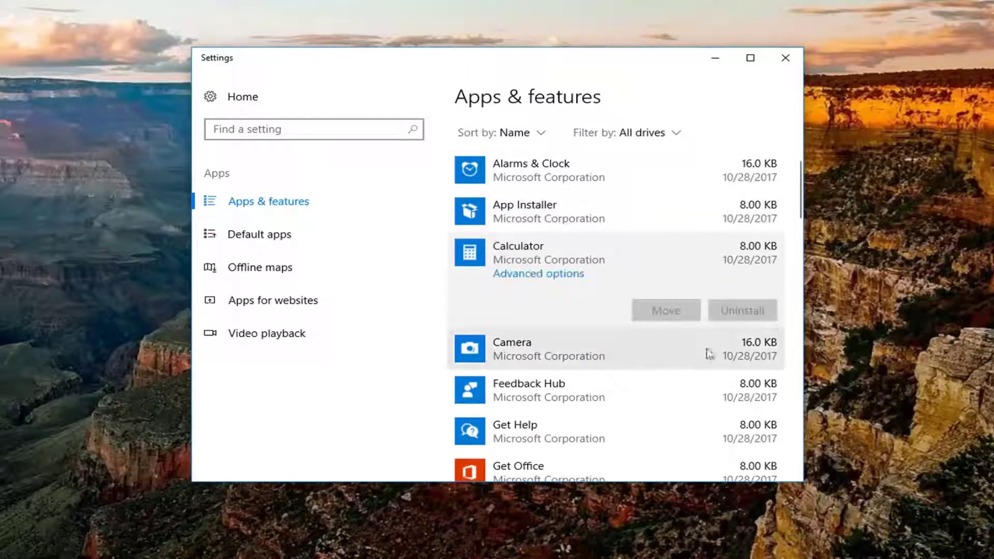
{"action": "left_click", "coordinate": [644, 365]}
{"action": "left_click", "coordinate": [650, 394]}
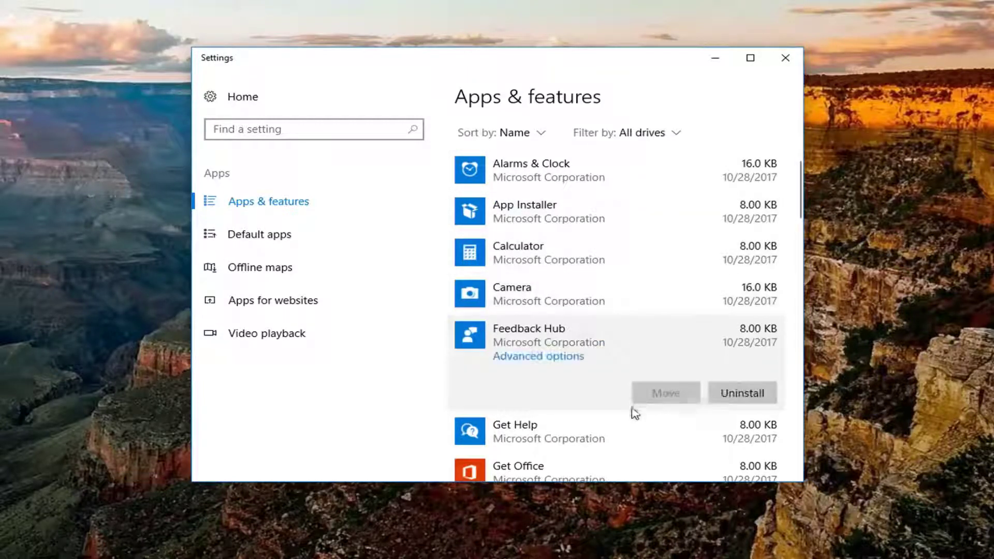
Scroll further and expand the Get Help and Camera entries
{"action": "scroll", "coordinate": [632, 361], "scroll_direction": "down", "scroll_amount": 2}
{"action": "left_click", "coordinate": [506, 381]}
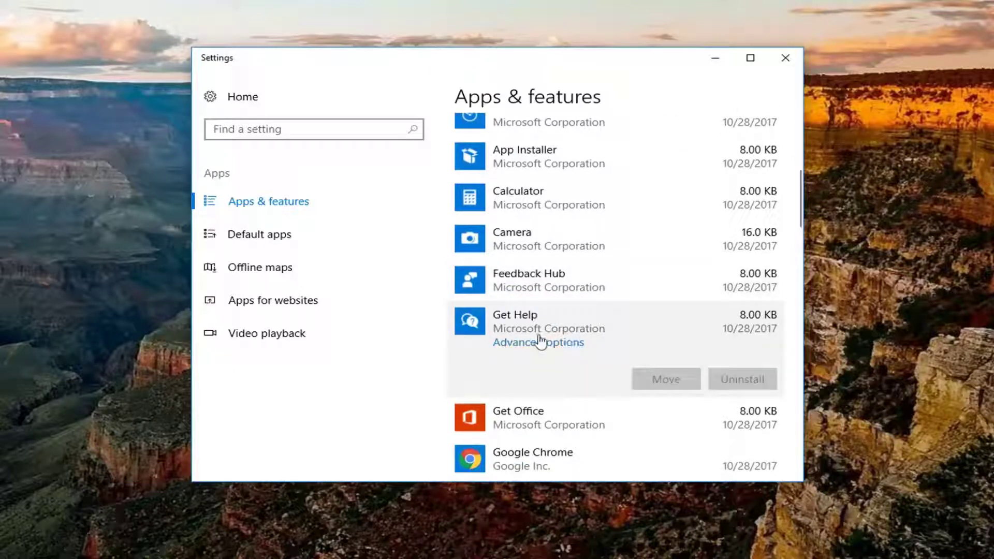
{"action": "scroll", "coordinate": [535, 314], "scroll_direction": "down", "scroll_amount": 1}
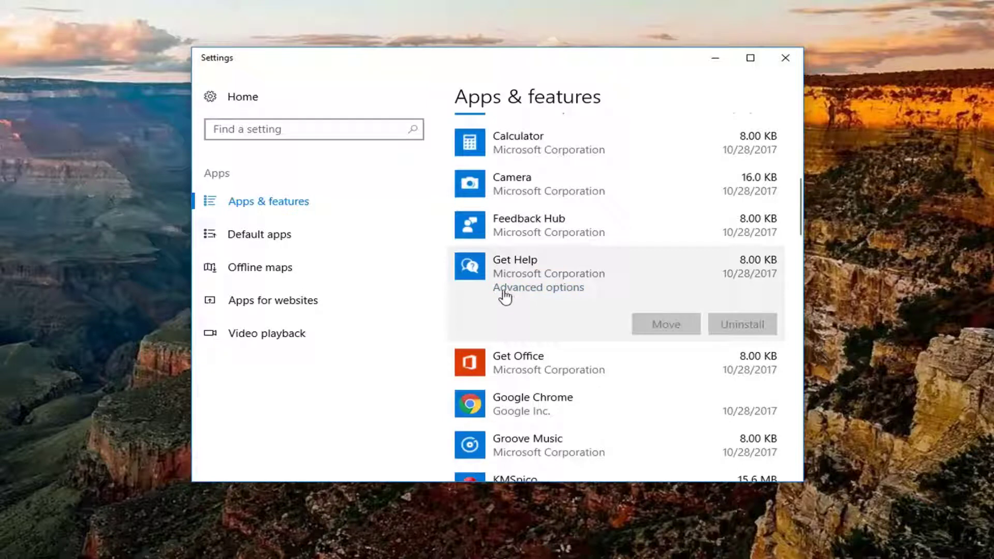
{"action": "scroll", "coordinate": [506, 296], "scroll_direction": "up", "scroll_amount": 2}
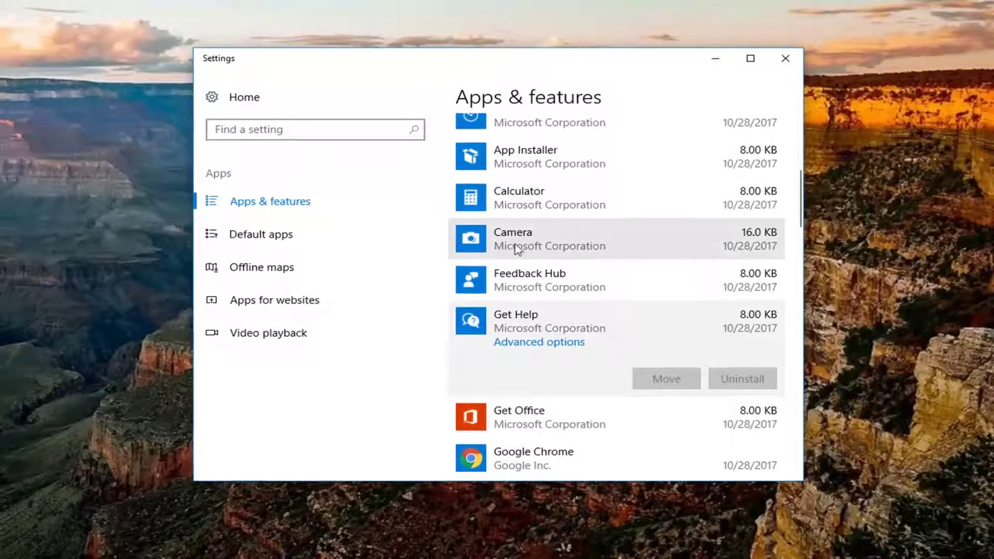
{"action": "left_click", "coordinate": [517, 243]}
{"action": "scroll", "coordinate": [518, 248], "scroll_direction": "up", "scroll_amount": 3}
{"action": "scroll", "coordinate": [518, 248], "scroll_direction": "up", "scroll_amount": 3}
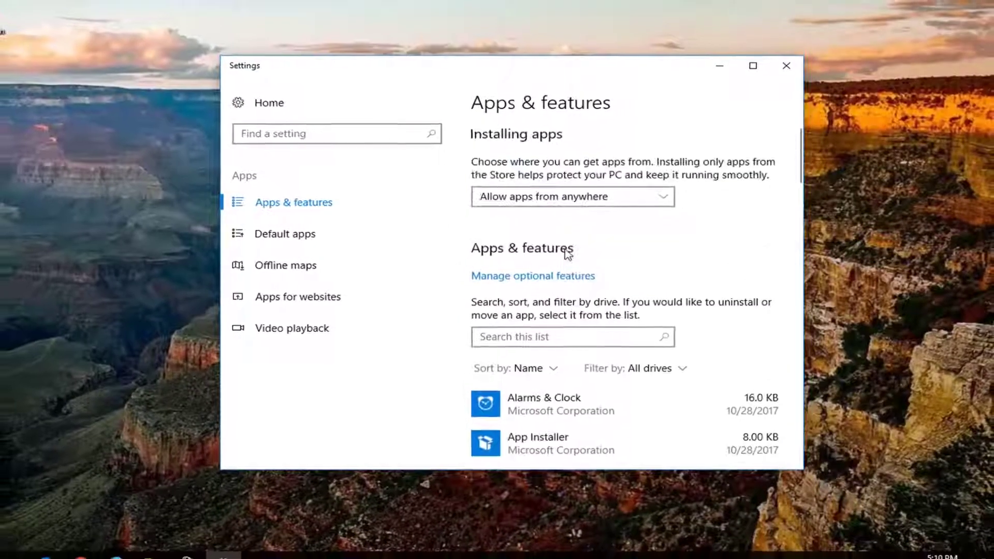
Close the Settings window showing the Apps & features list
{"action": "left_click", "coordinate": [785, 66]}
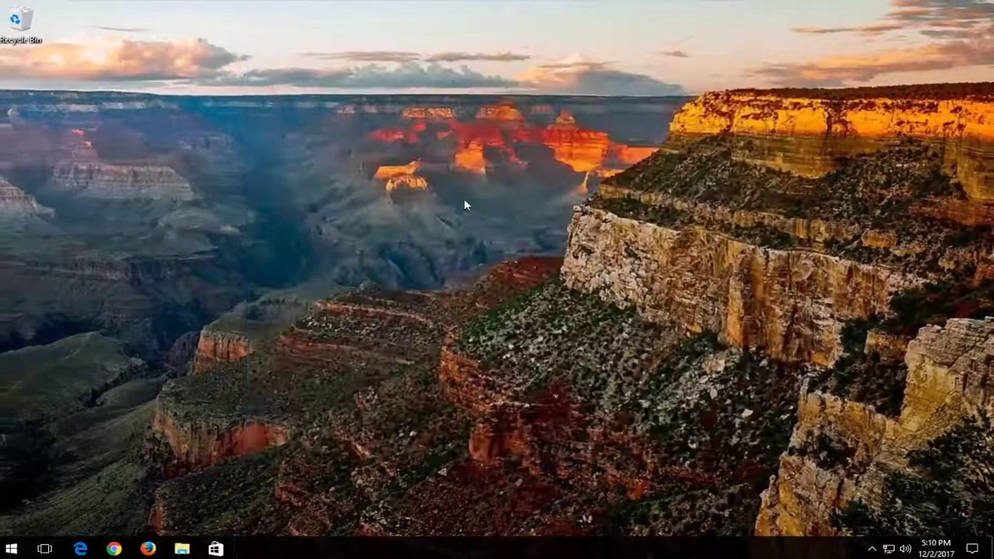